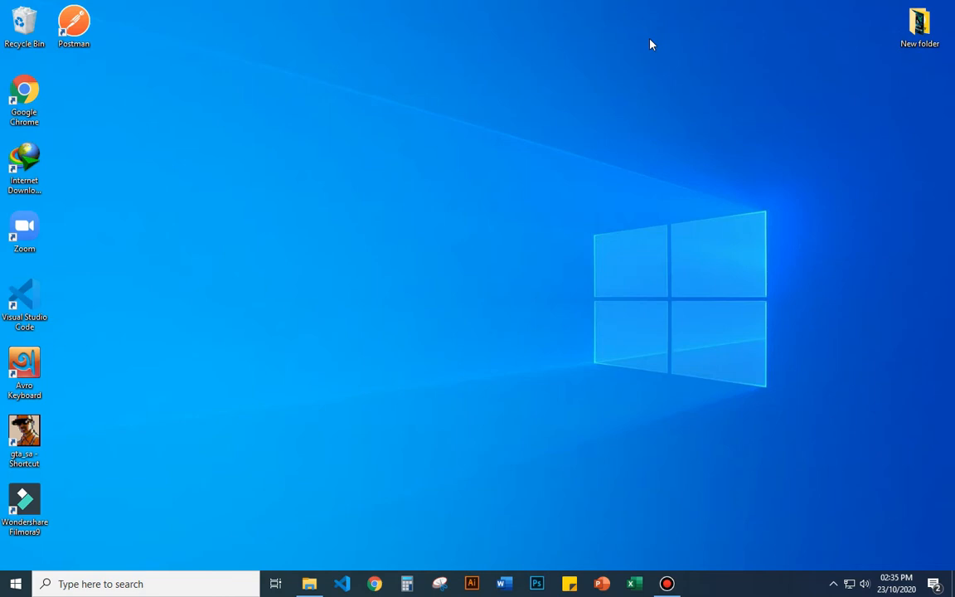
# Step: Open This PC and check the properties of the CCCOMA_X64FRE_EN-GB_DV9 (G:) drive
pyautogui.press('super+e')
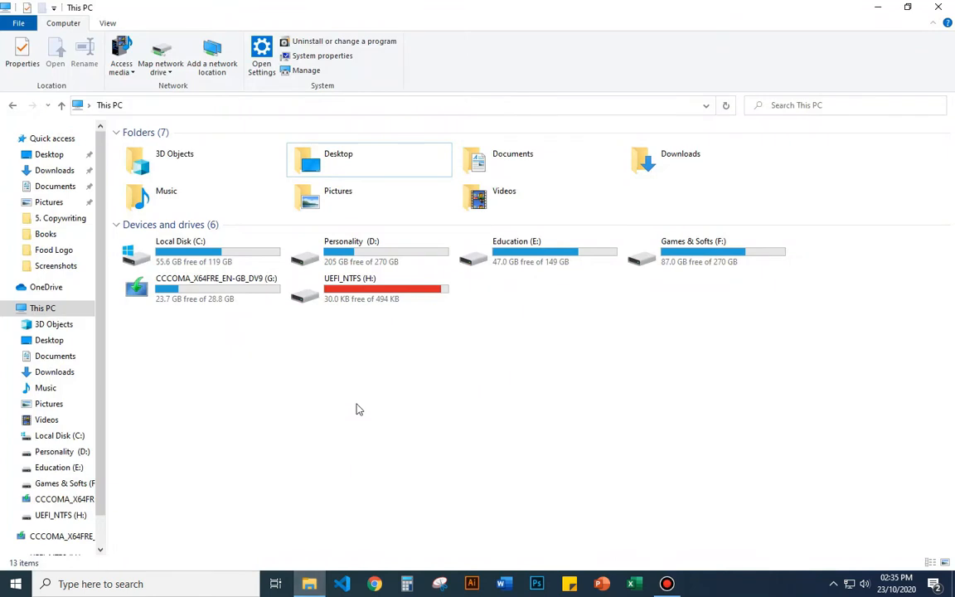
pyautogui.click(132, 286)
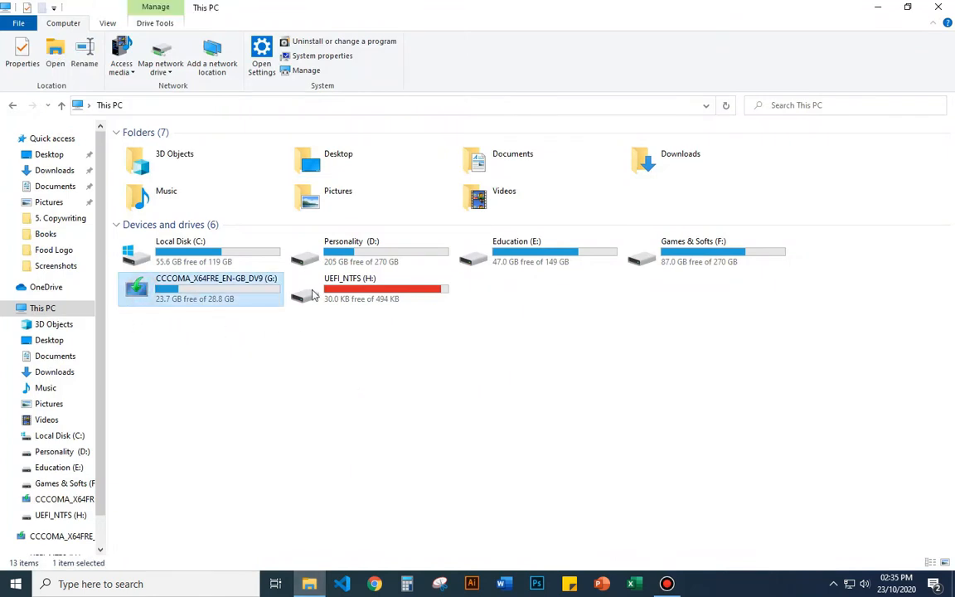
pyautogui.click(401, 282)
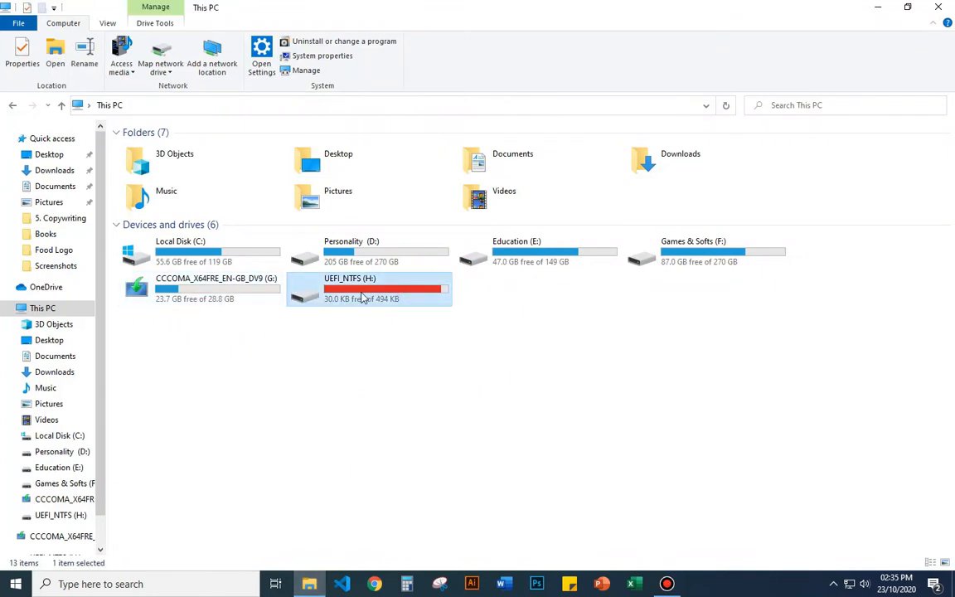
pyautogui.click(303, 331)
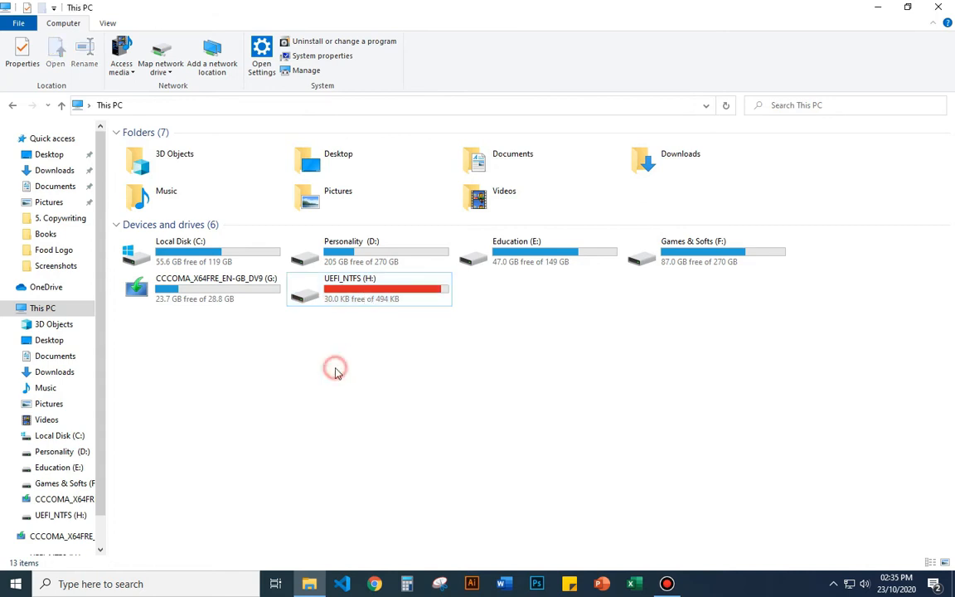
pyautogui.rightClick(197, 302)
pyautogui.click(265, 561)
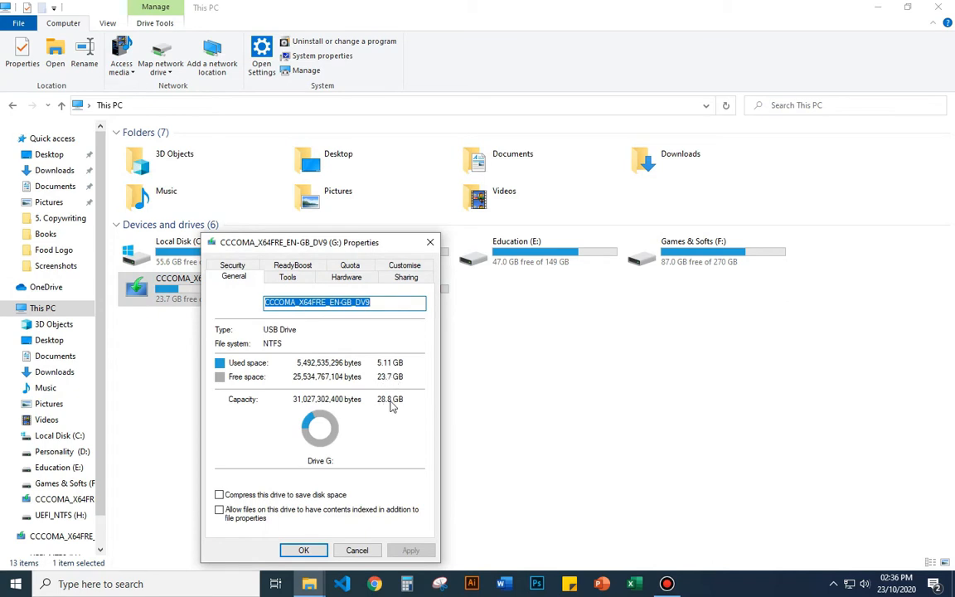
pyautogui.click(430, 242)
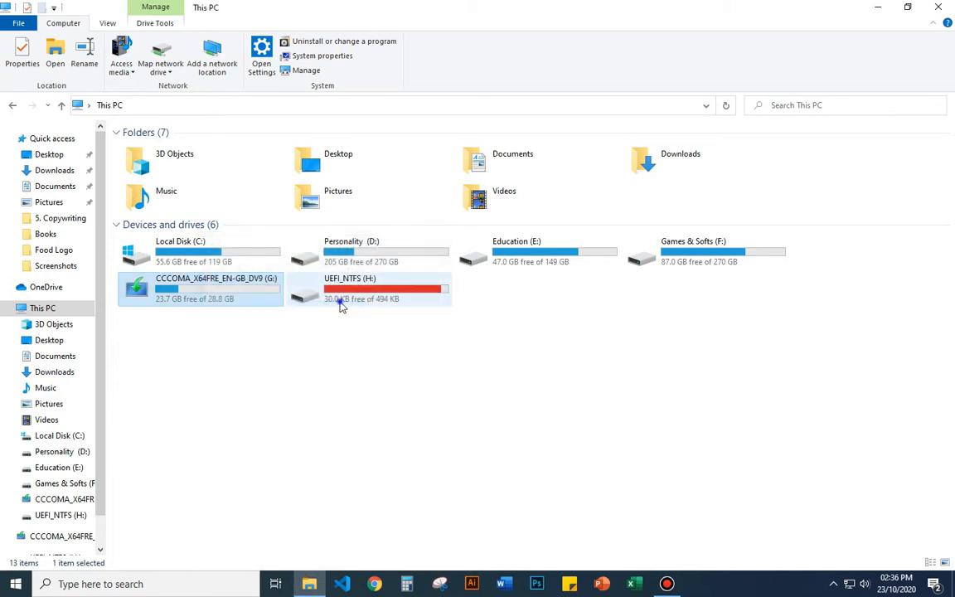
# Step: Check the properties of the UEFI_NTFS (H:) drive
pyautogui.rightClick(341, 306)
pyautogui.click(388, 559)
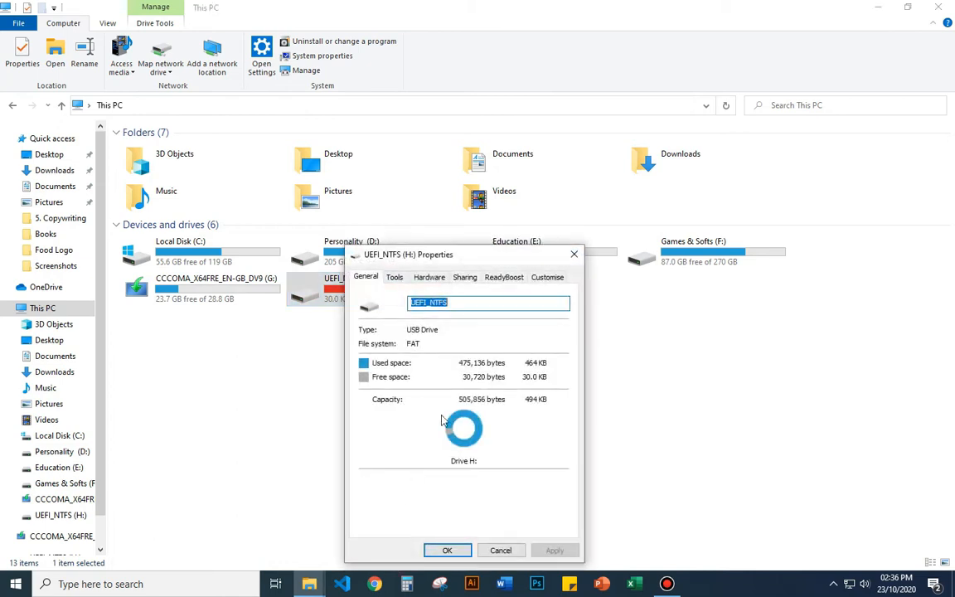
pyautogui.click(580, 258)
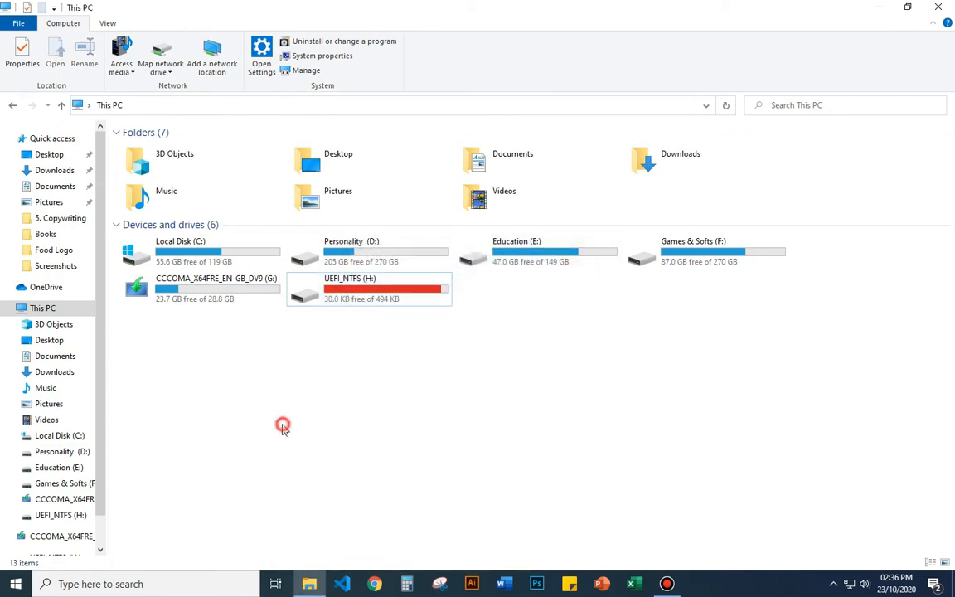
# Step: Quick-format the UEFI_NTFS (H:) drive as FAT with the device defaults restored
pyautogui.rightClick(337, 294)
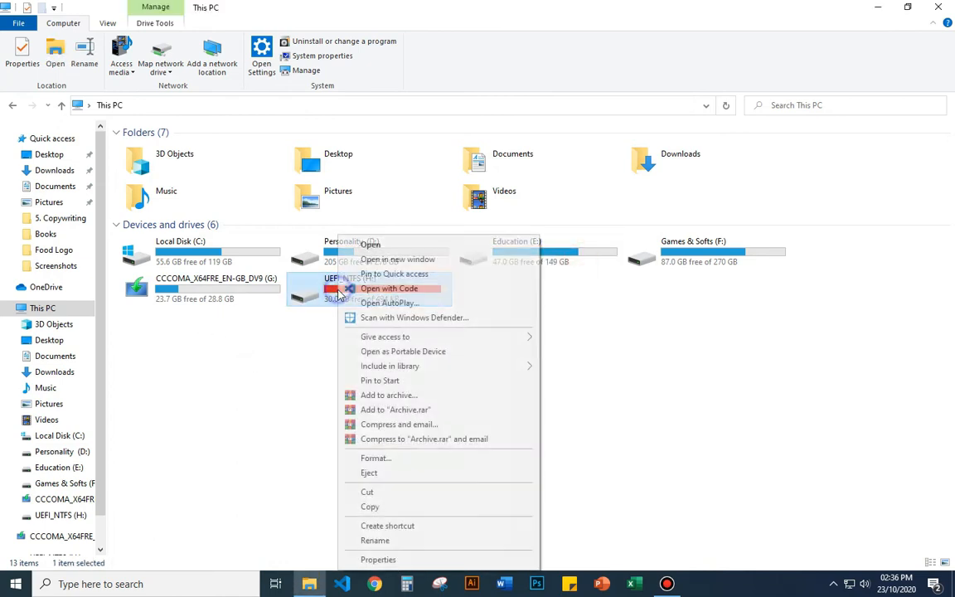
pyautogui.click(342, 458)
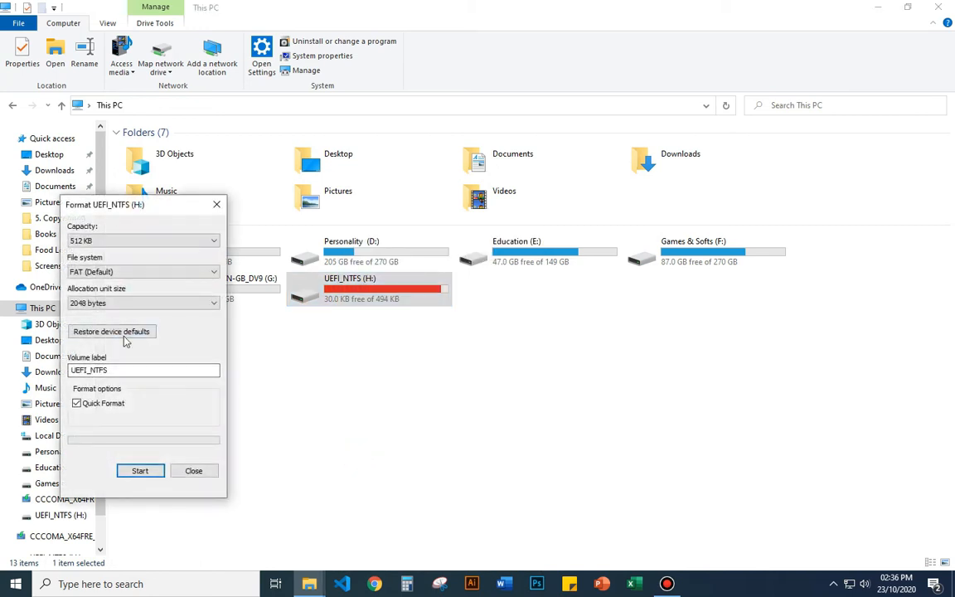
pyautogui.click(124, 334)
pyautogui.click(147, 473)
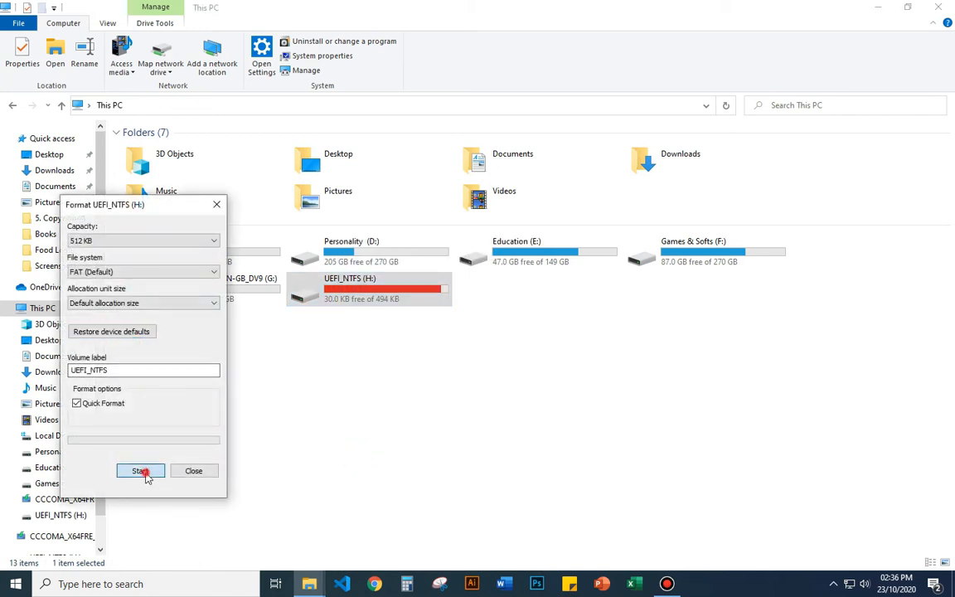
pyautogui.click(509, 293)
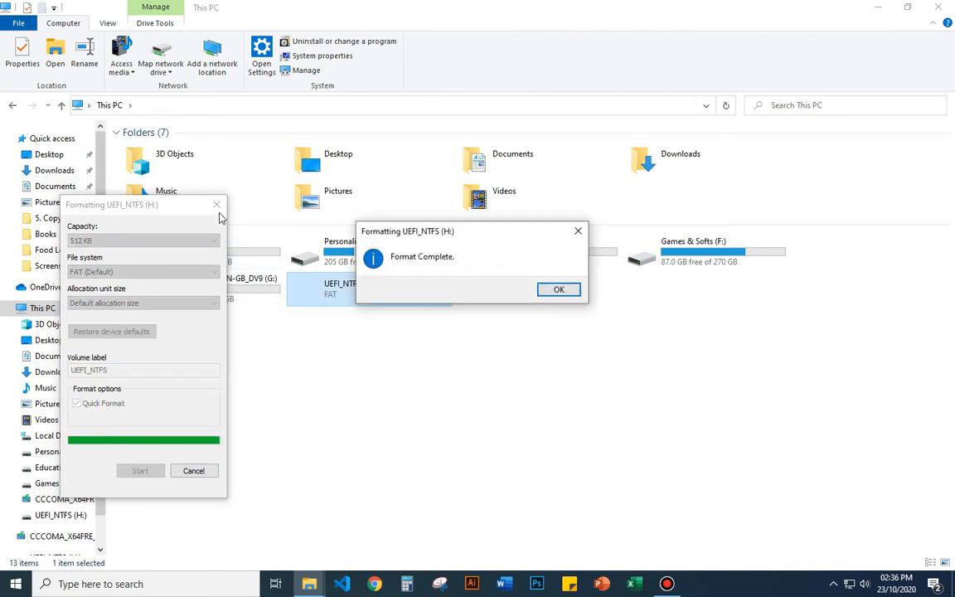
# Step: Set up formatting of drive G: with FAT32, the default allocation size and the volume label Pendrive
pyautogui.rightClick(202, 292)
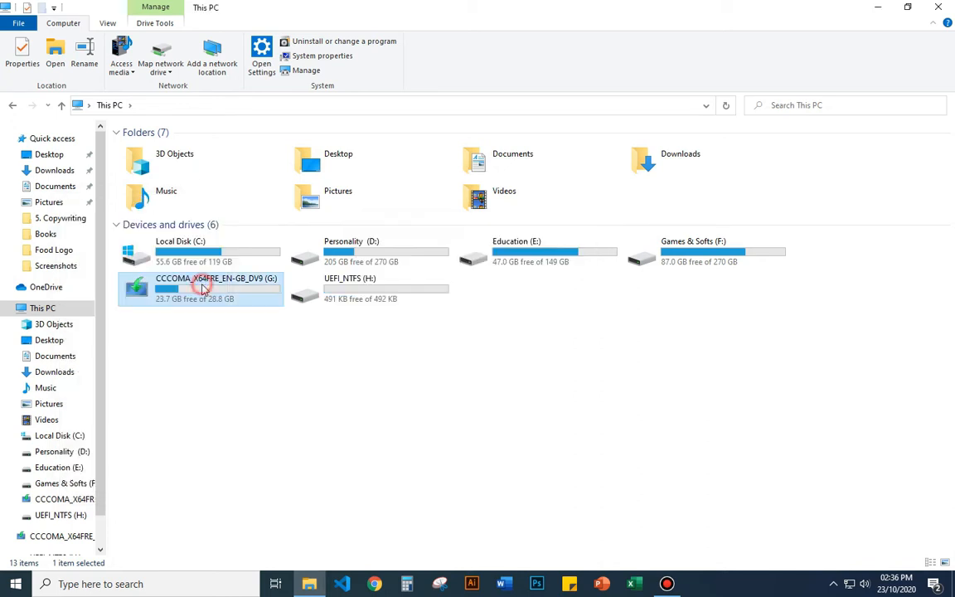
pyautogui.click(239, 458)
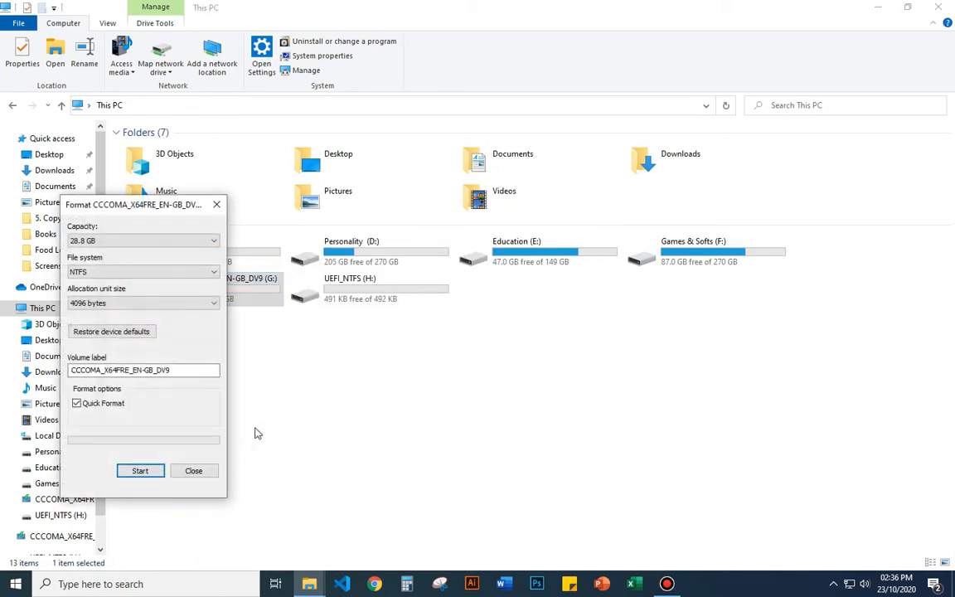
pyautogui.click(160, 368)
pyautogui.hotkey('ctrl', 'a')
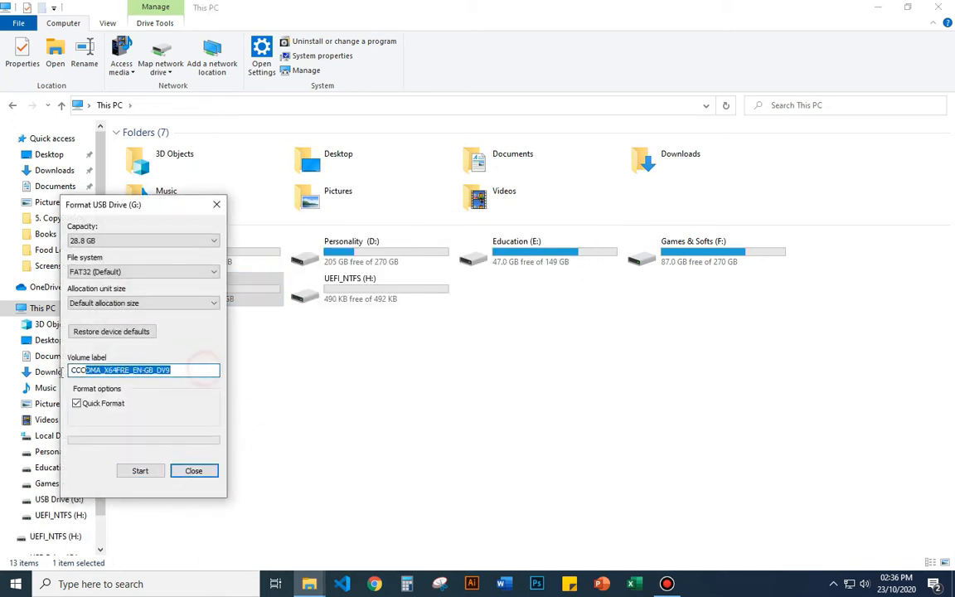
pyautogui.write('Ne[')
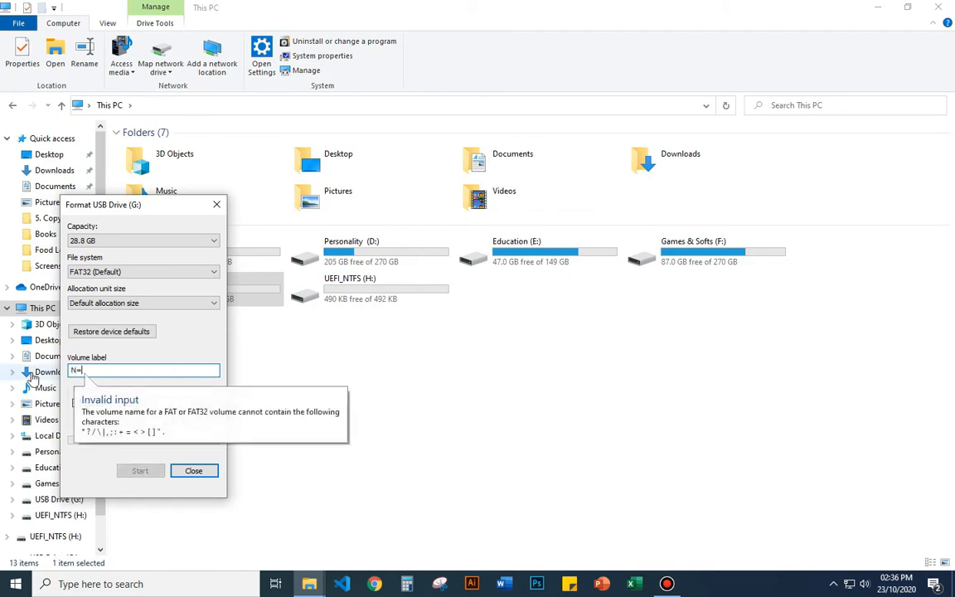
pyautogui.press('BackSpace')
pyautogui.press('BackSpace')
pyautogui.write('Pendr')
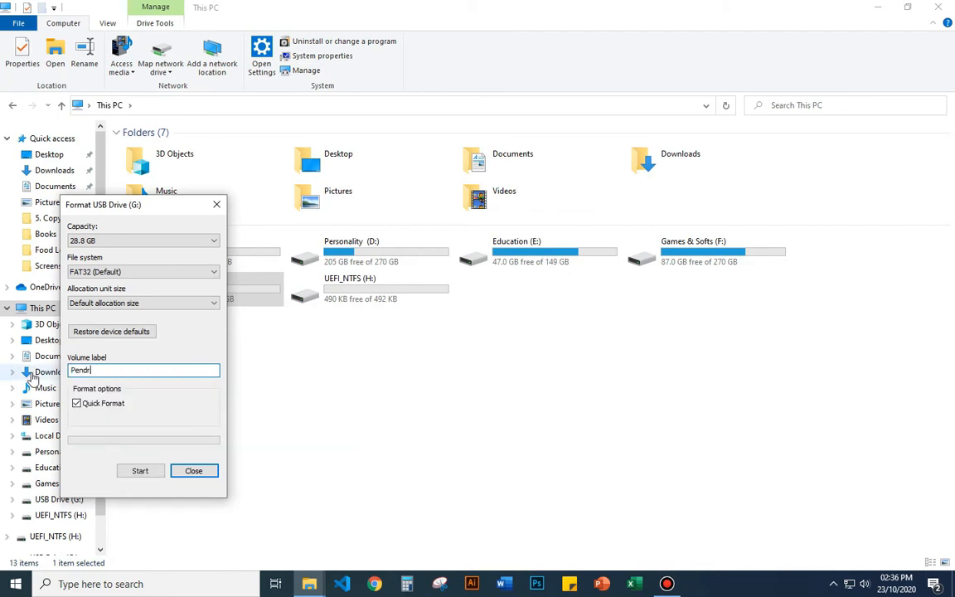
pyautogui.write('ive')
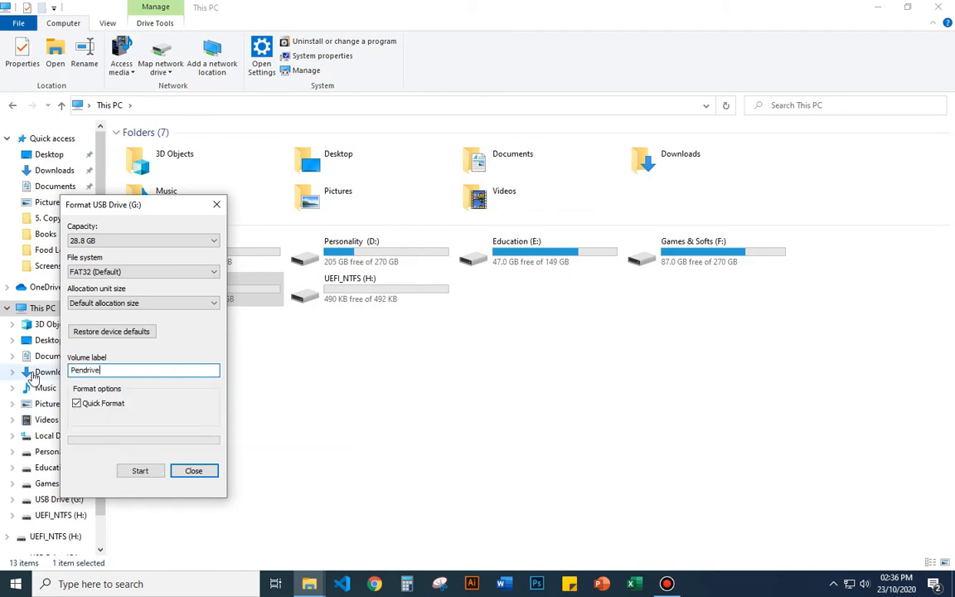
# Step: Run the quick format of drive G: and refresh the drive list
pyautogui.click(142, 471)
pyautogui.click(521, 292)
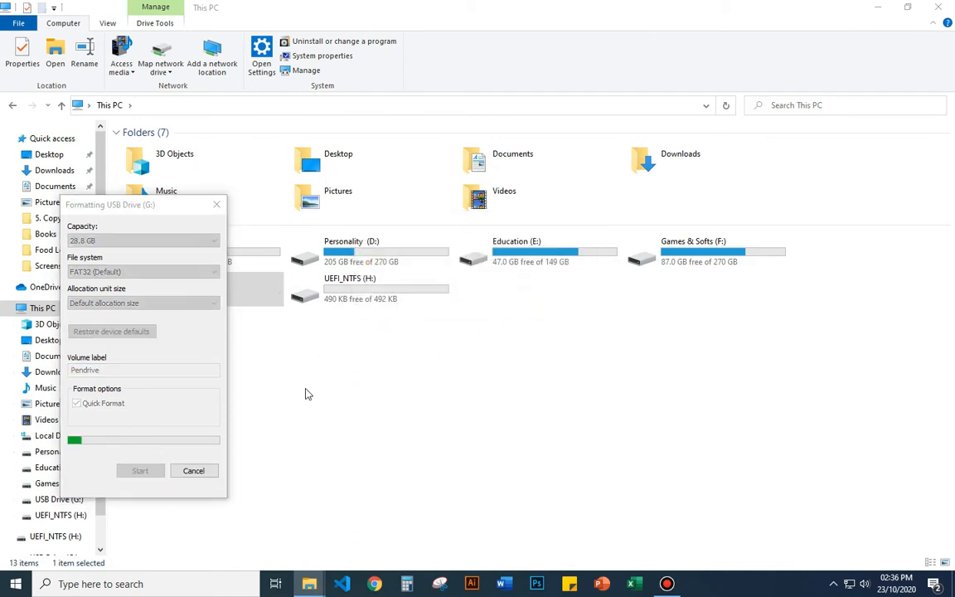
pyautogui.click(557, 289)
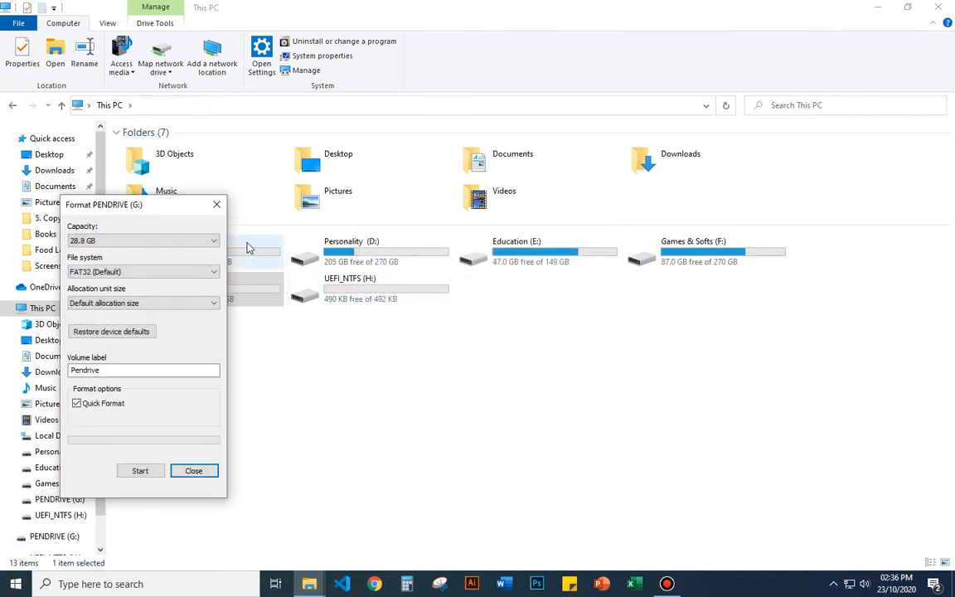
pyautogui.click(217, 205)
pyautogui.rightClick(302, 271)
pyautogui.click(328, 323)
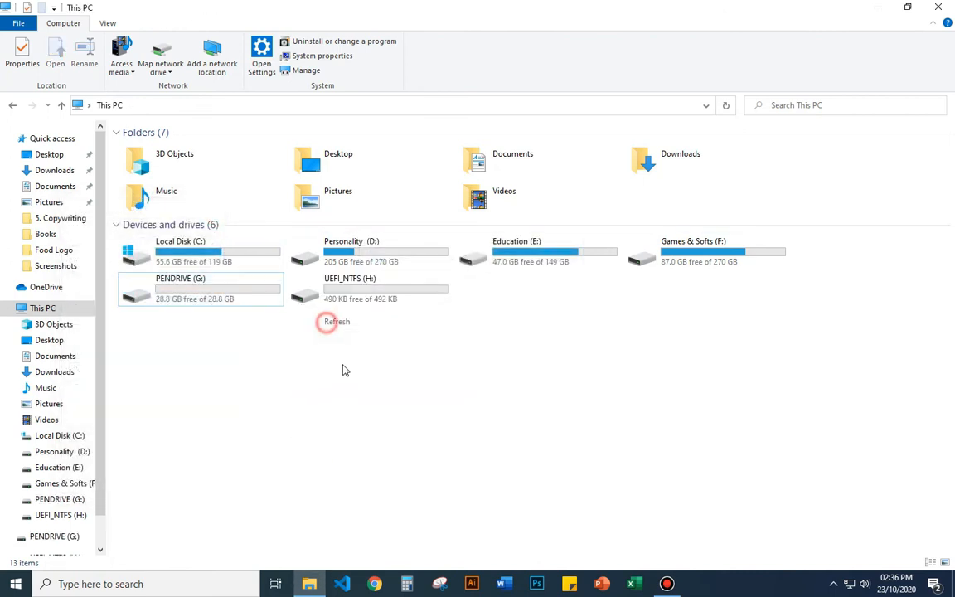
# Step: Eject the flash drive that holds the PENDRIVE (G:) and UEFI_NTFS (H:) partitions
pyautogui.click(150, 297)
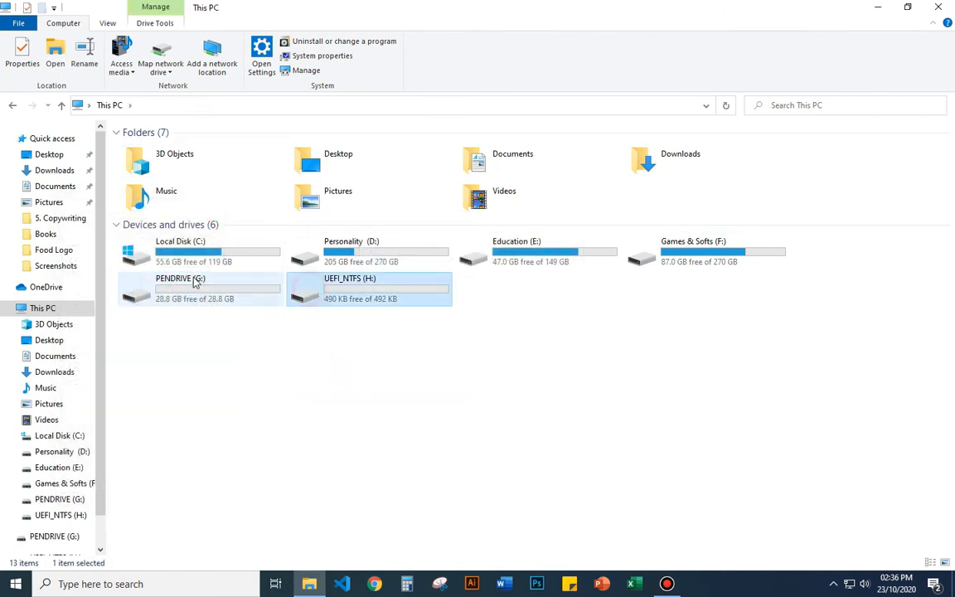
pyautogui.click(317, 292)
pyautogui.click(717, 483)
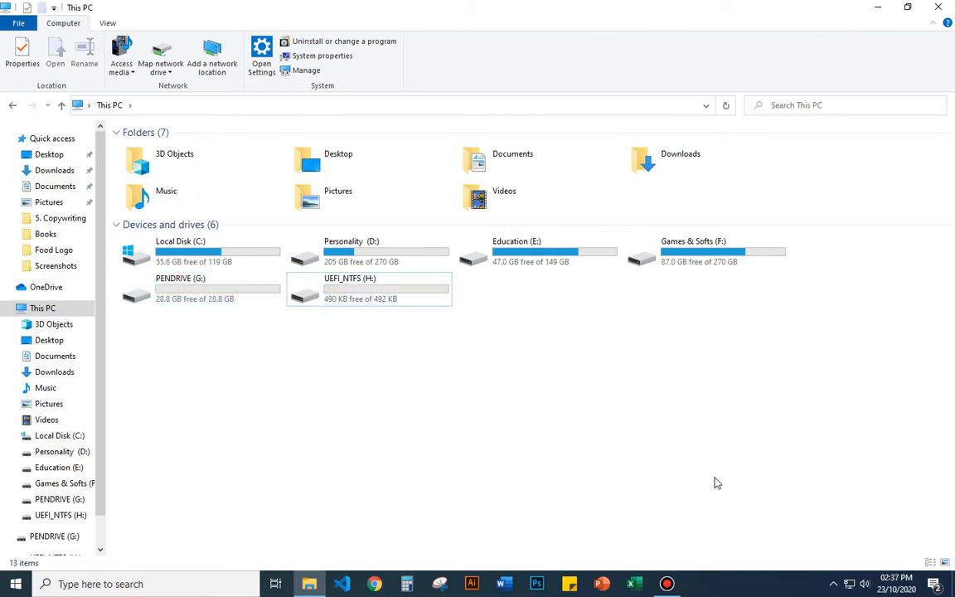
pyautogui.click(833, 584)
pyautogui.click(825, 556)
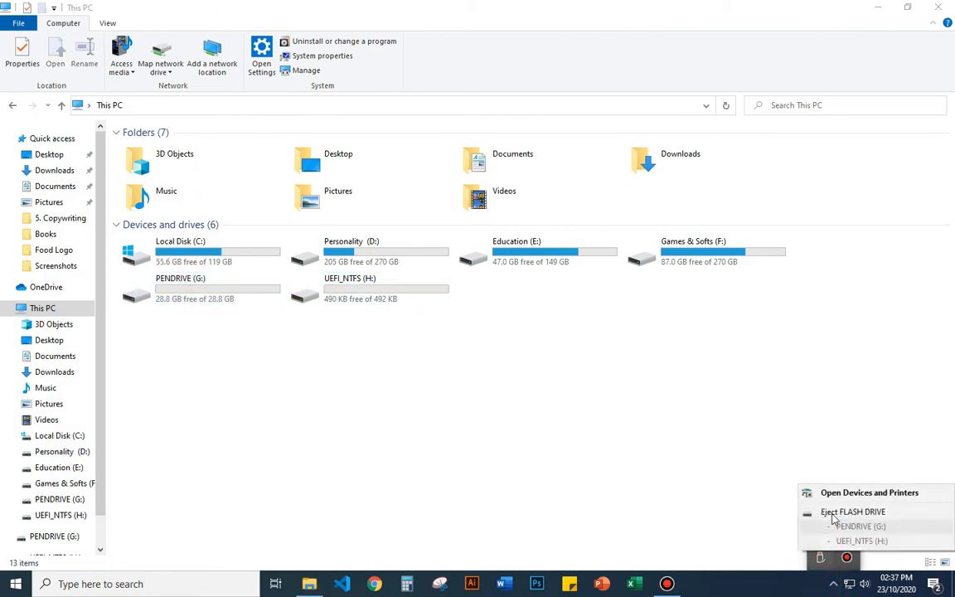
pyautogui.click(849, 513)
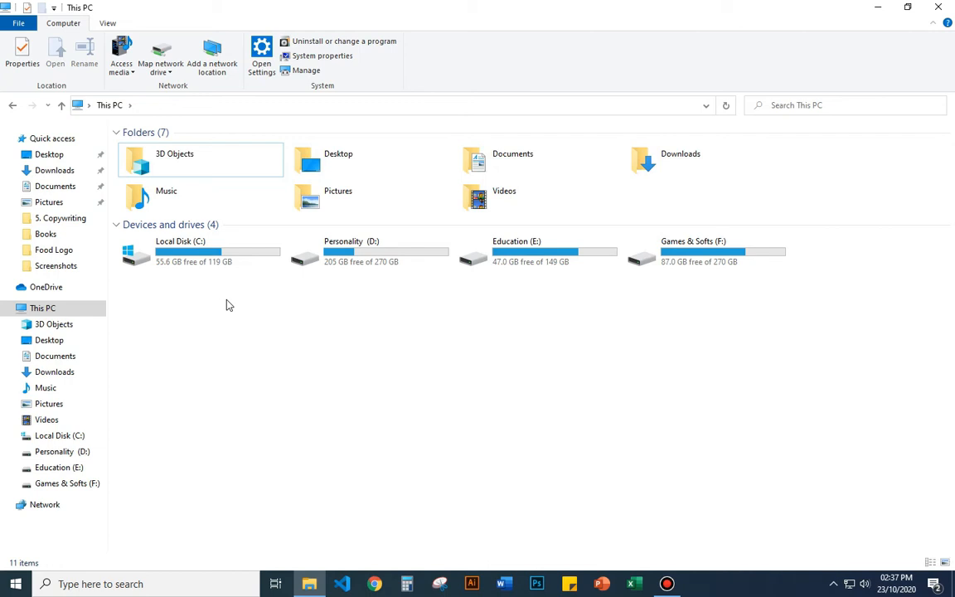
# Step: Check This PC for the PENDRIVE (G:) and UEFI_NTFS (H:) partitions after reconnecting the flash drive
pyautogui.click(253, 340)
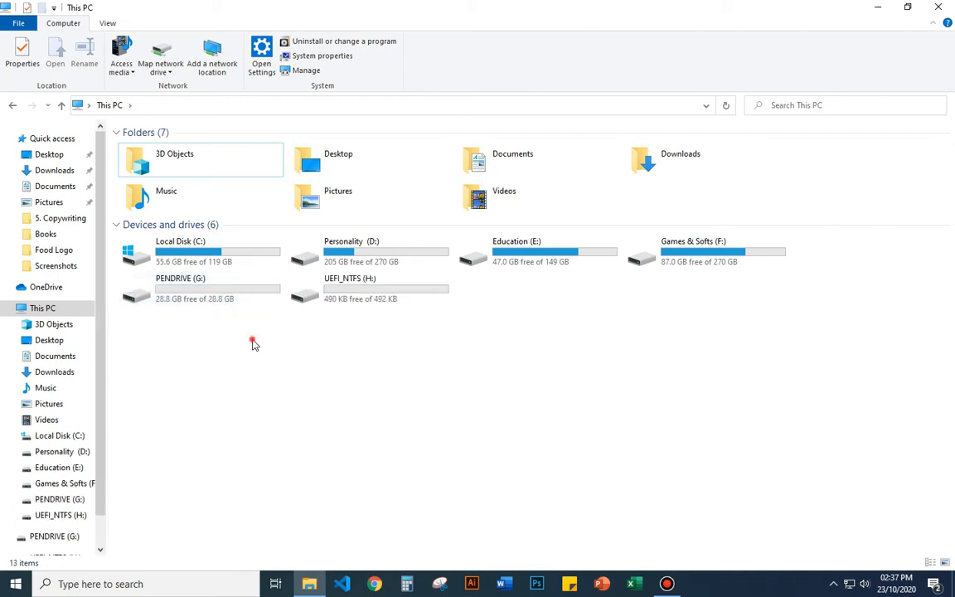
pyautogui.click(198, 301)
pyautogui.click(335, 305)
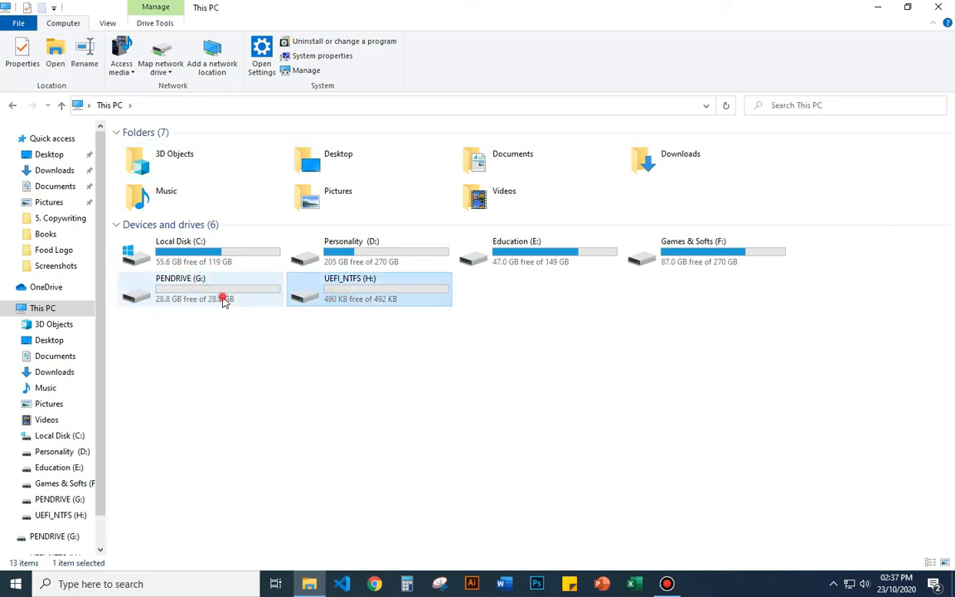
pyautogui.click(233, 294)
pyautogui.click(335, 305)
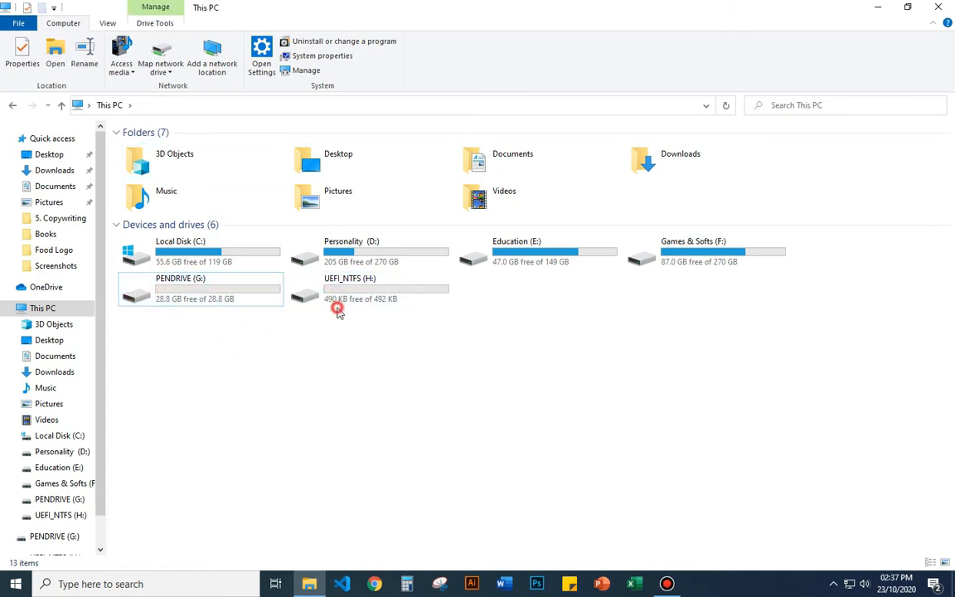
pyautogui.click(333, 344)
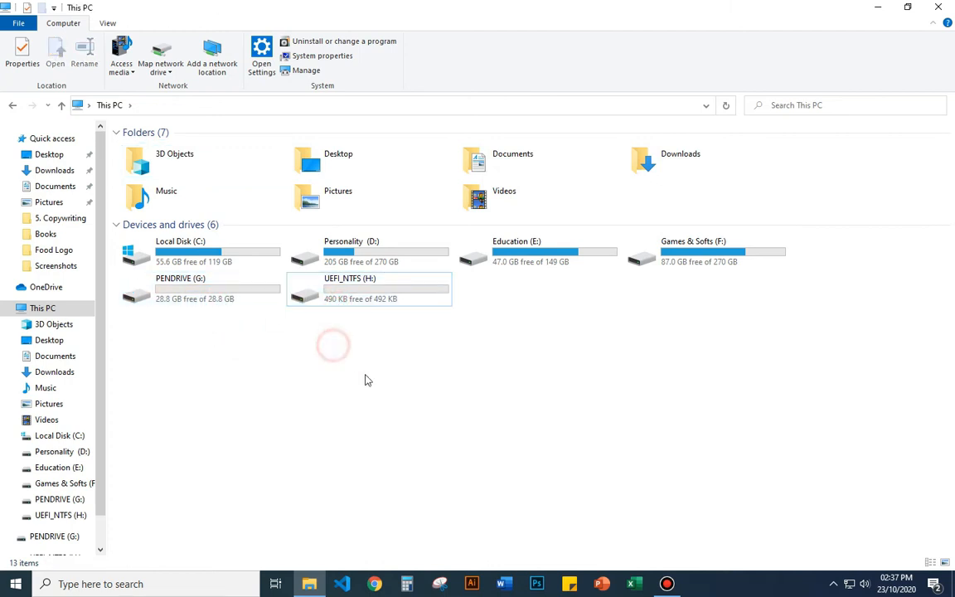
# Step: Minimize the This PC window and refresh the desktop
pyautogui.click(879, 8)
pyautogui.rightClick(406, 173)
pyautogui.click(455, 207)
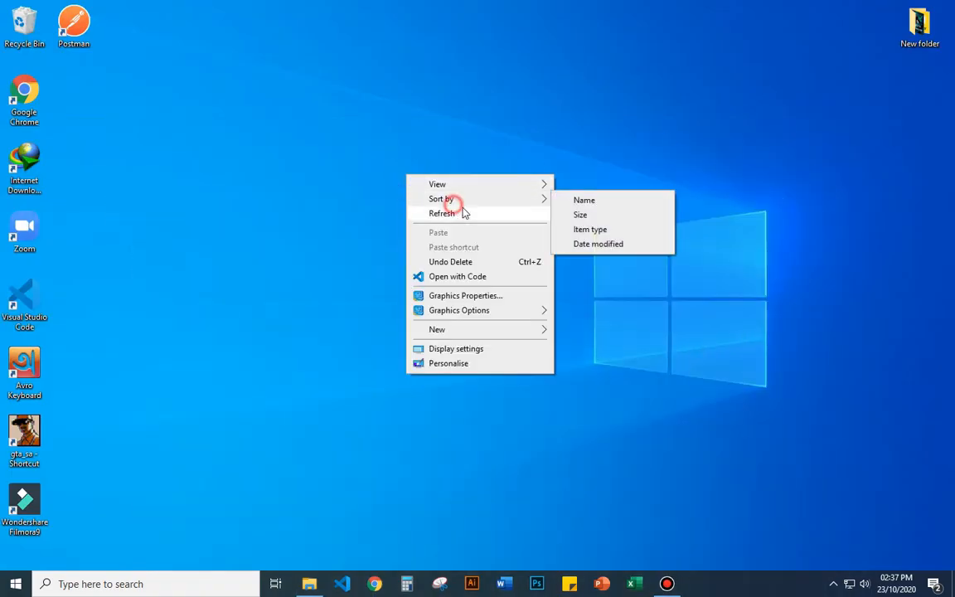
# Step: Search Windows for diskpart and open the run command
pyautogui.click(207, 584)
pyautogui.write('di')
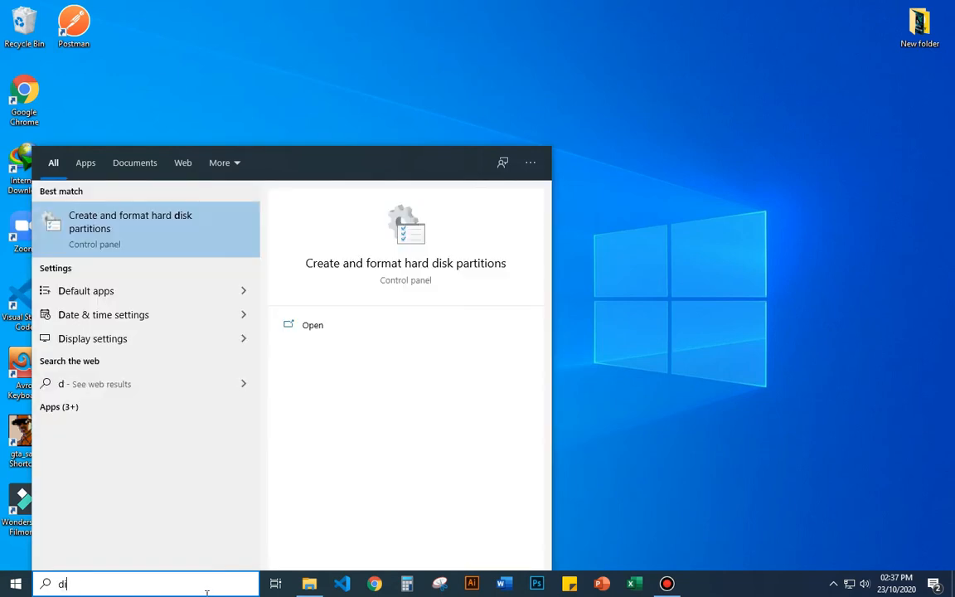
pyautogui.write('skpart')
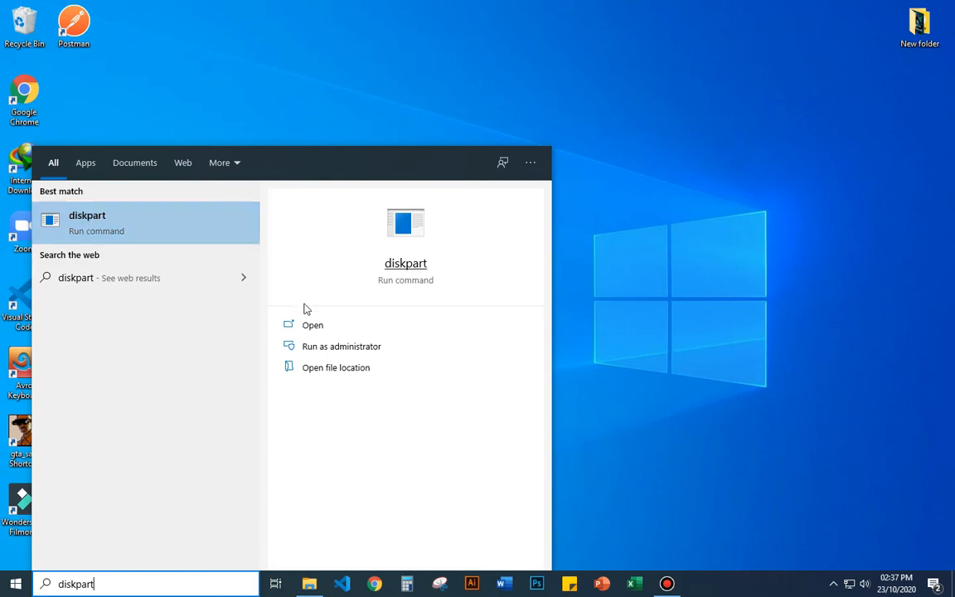
pyautogui.click(322, 330)
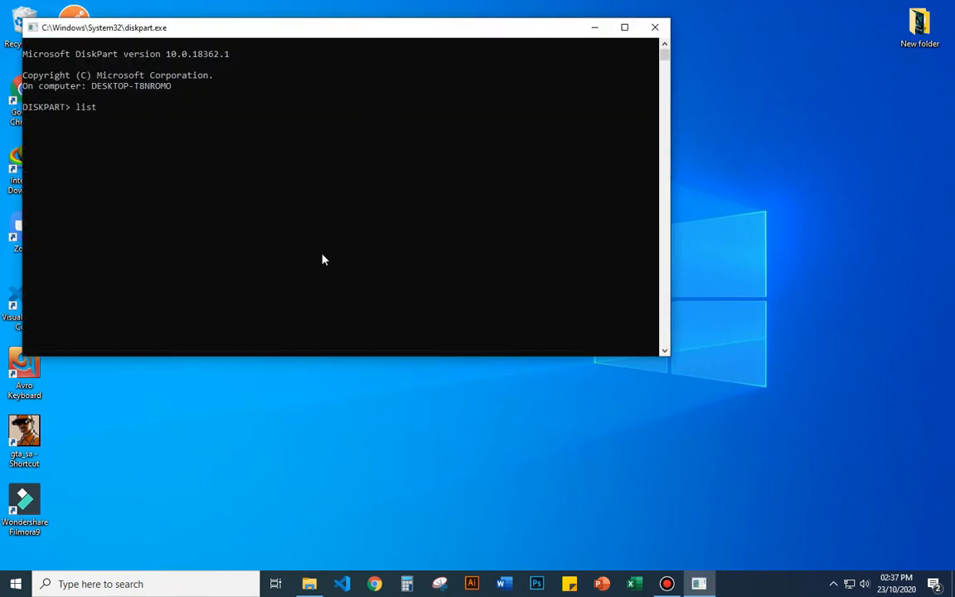
# Step: List the disks in DiskPart and select disk 1, the 28 GB flash drive
pyautogui.press('Return')
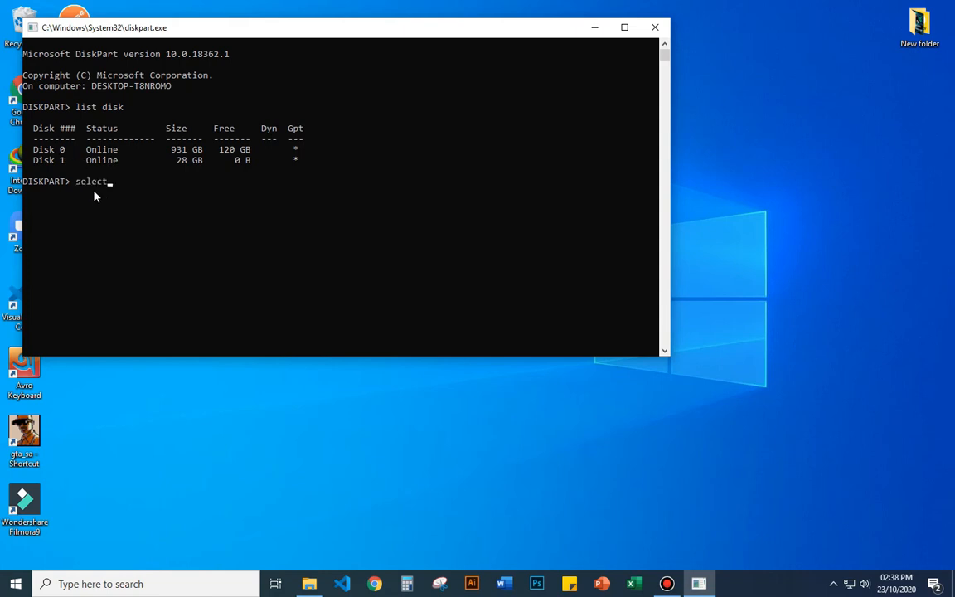
pyautogui.write('disk 1')
pyautogui.press('Return')
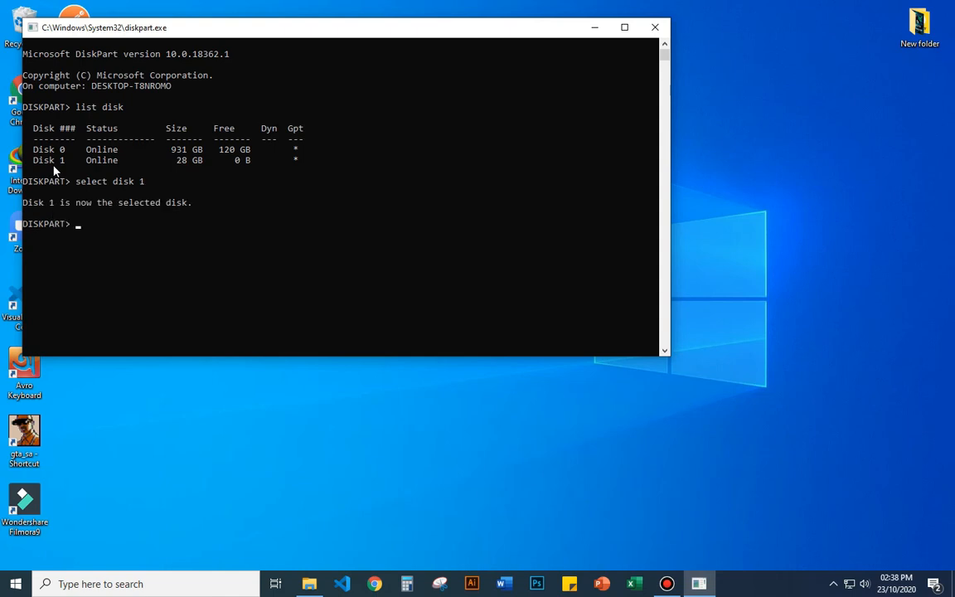
# Step: Clean the selected disk 1 in DiskPart, close DiskPart and check the drives in This PC
pyautogui.write('clean')
pyautogui.press('Return')
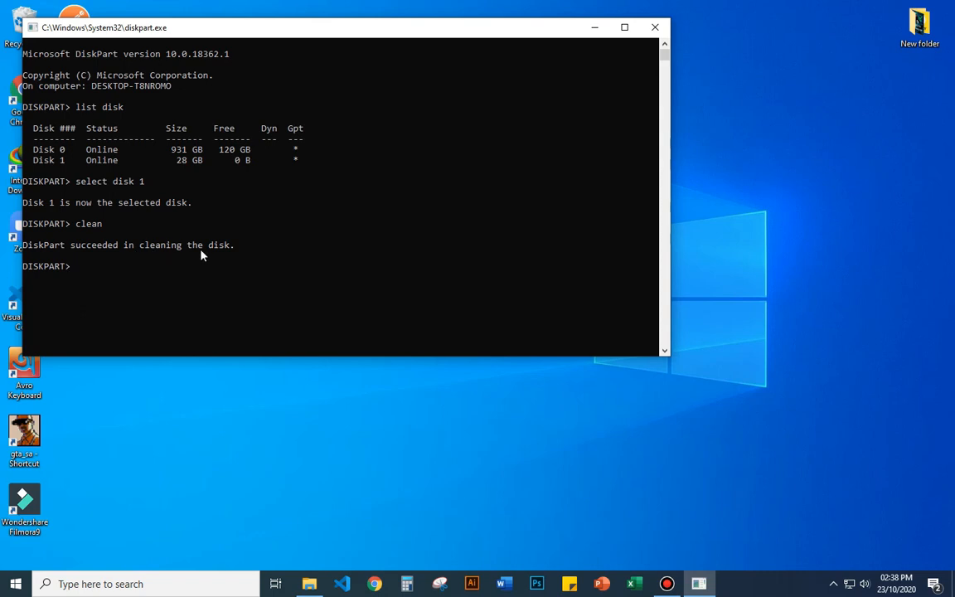
pyautogui.click(655, 28)
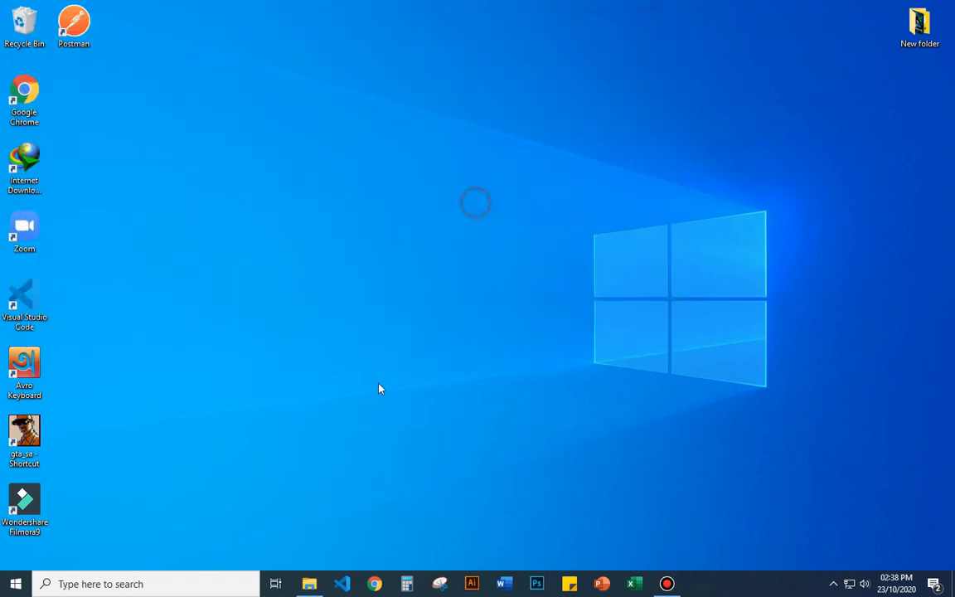
pyautogui.click(311, 584)
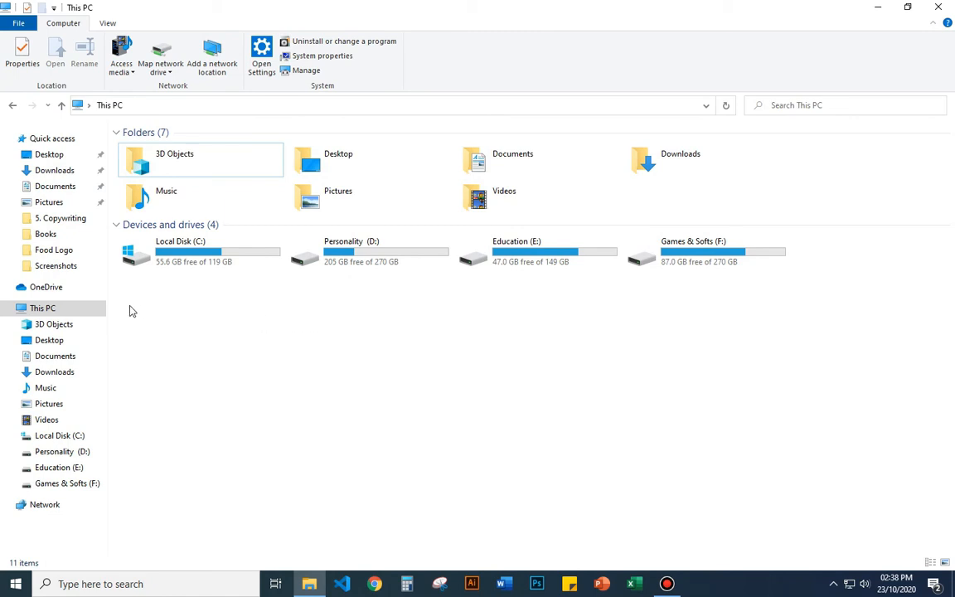
pyautogui.click(309, 584)
# Step: Search Windows for disk and open Create and format hard disk partitions
pyautogui.click(150, 585)
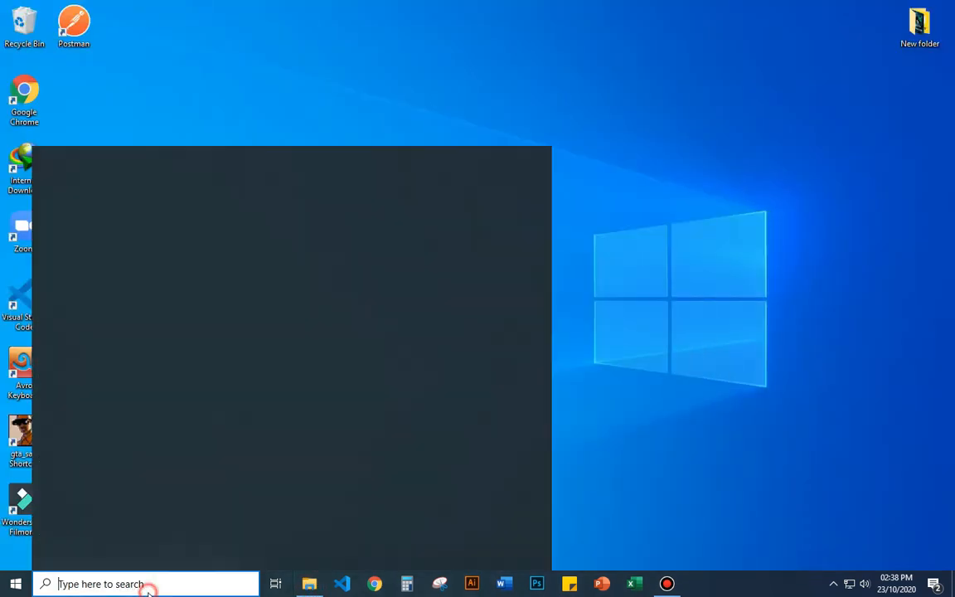
pyautogui.write('disk')
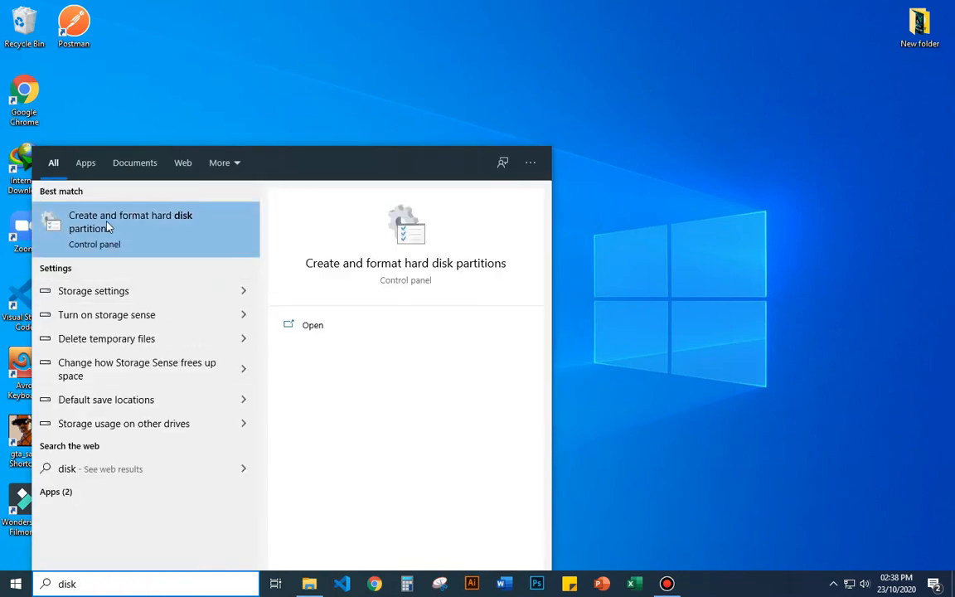
pyautogui.click(154, 239)
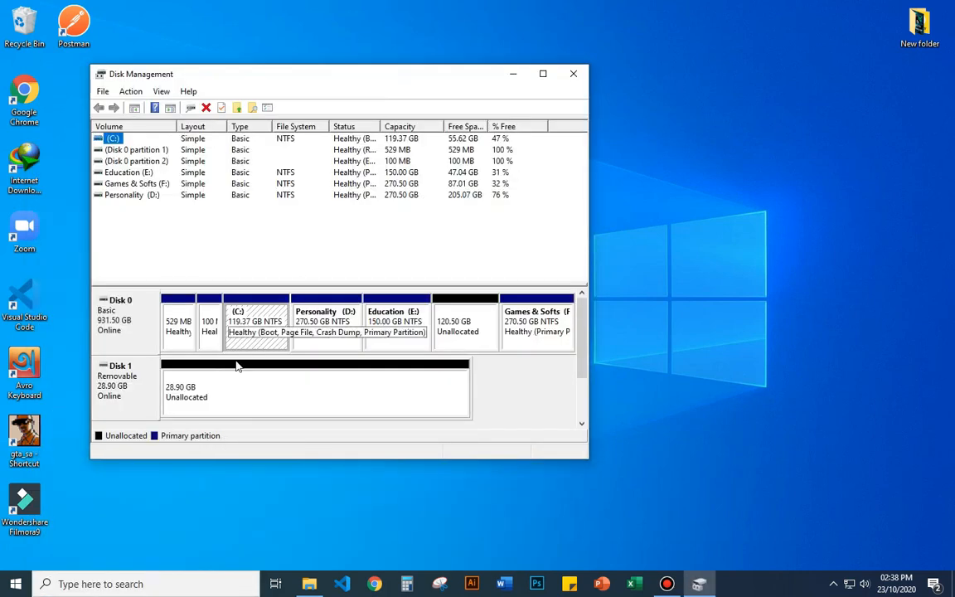
# Step: Create a 29590 MB simple volume on Disk 1's unallocated space, quick-formatted as NTFS with label New Volume, and close Disk Management
pyautogui.click(179, 390)
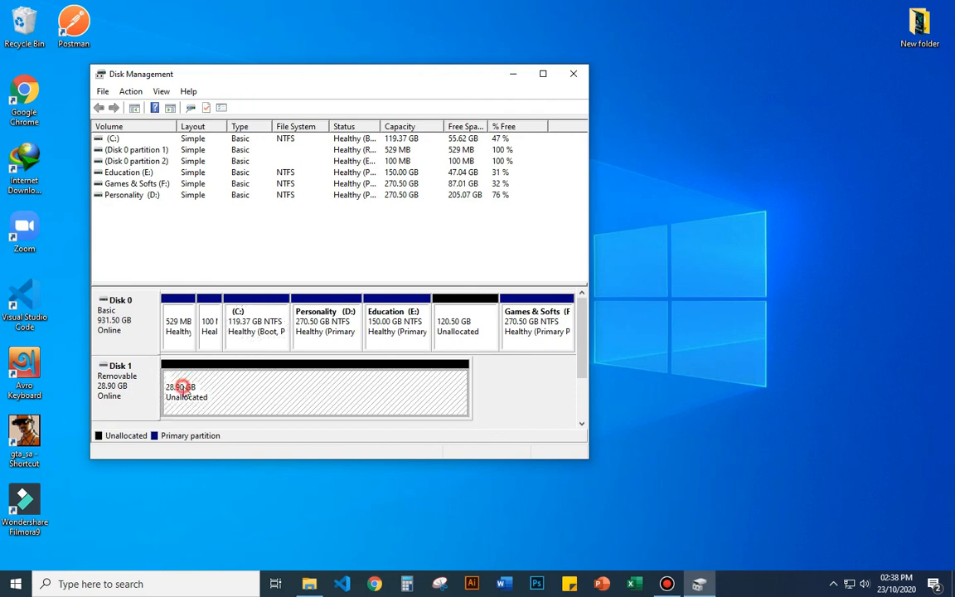
pyautogui.rightClick(237, 393)
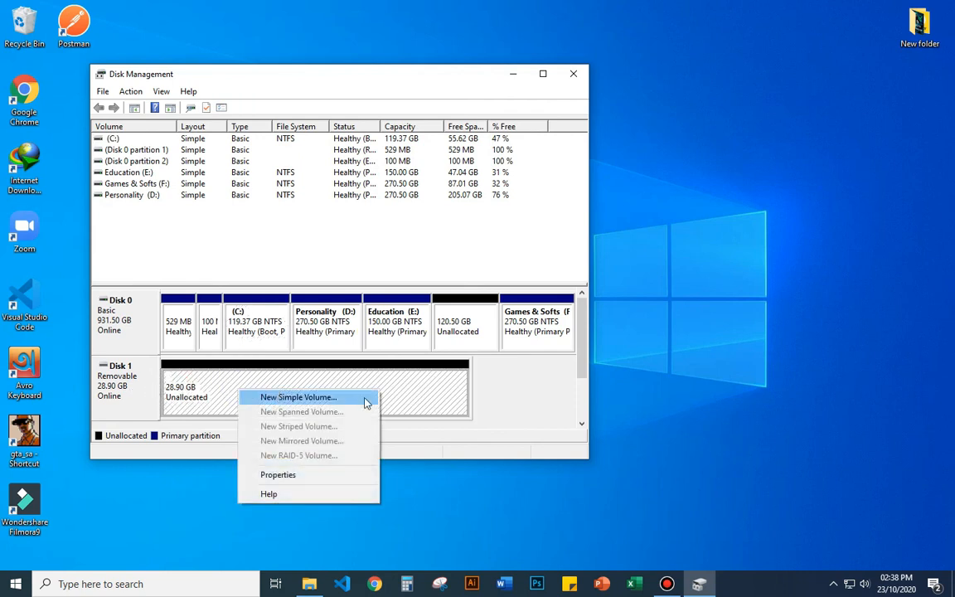
pyautogui.click(318, 398)
pyautogui.click(346, 377)
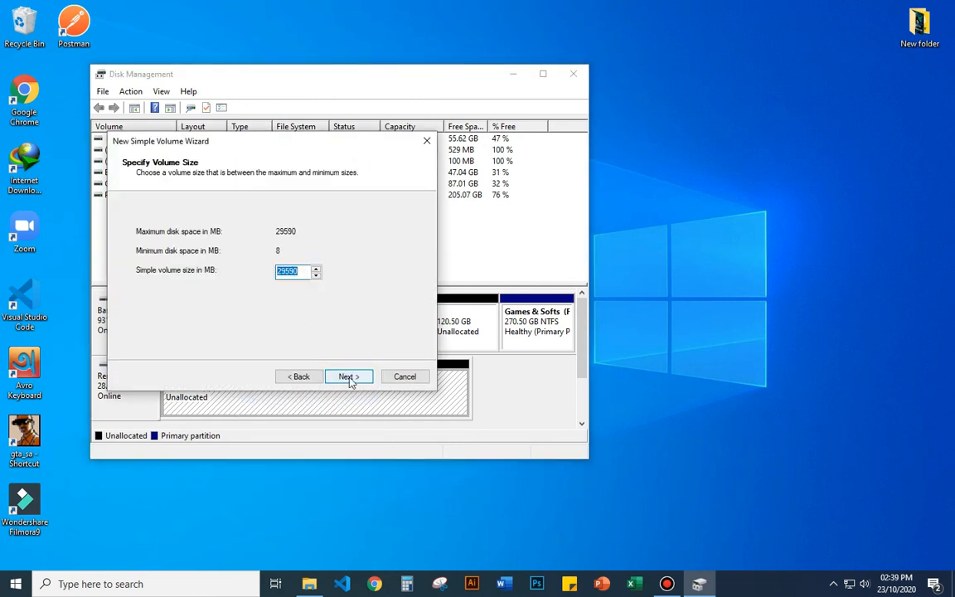
pyautogui.click(347, 377)
pyautogui.click(355, 378)
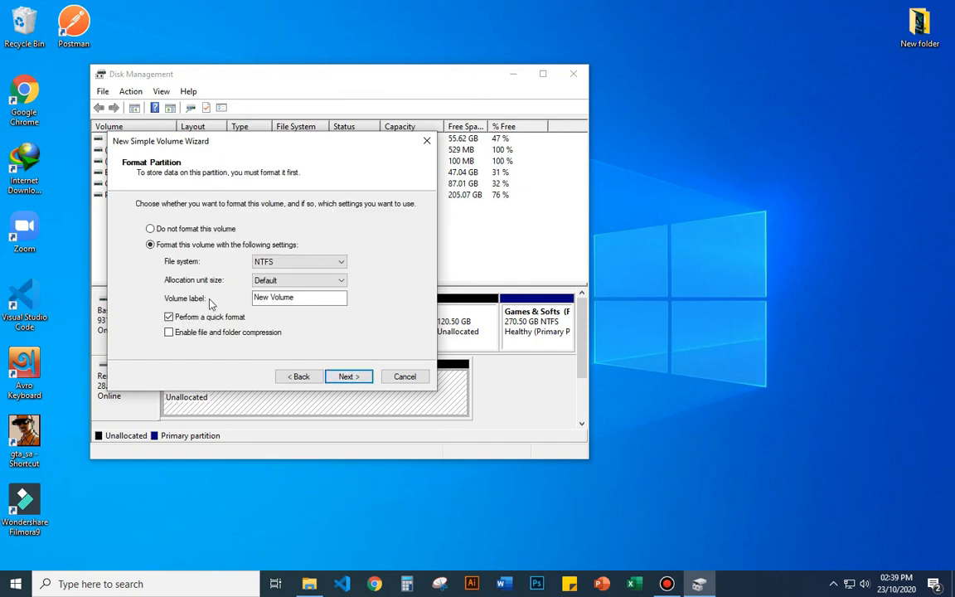
pyautogui.click(351, 377)
pyautogui.click(351, 377)
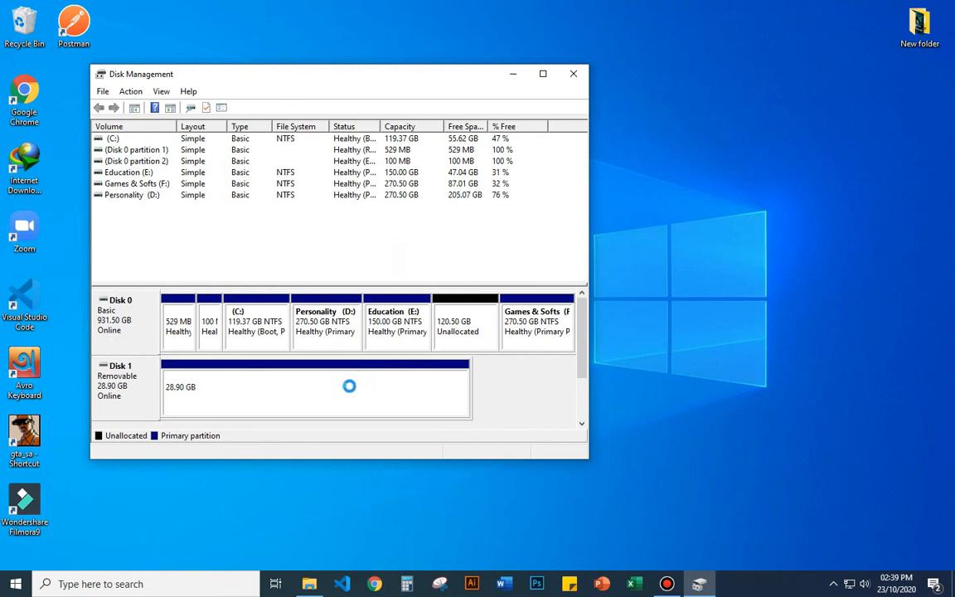
pyautogui.click(573, 73)
# Step: Refresh This PC and check the capacity and file system in the properties of New Volume (G:)
pyautogui.click(309, 583)
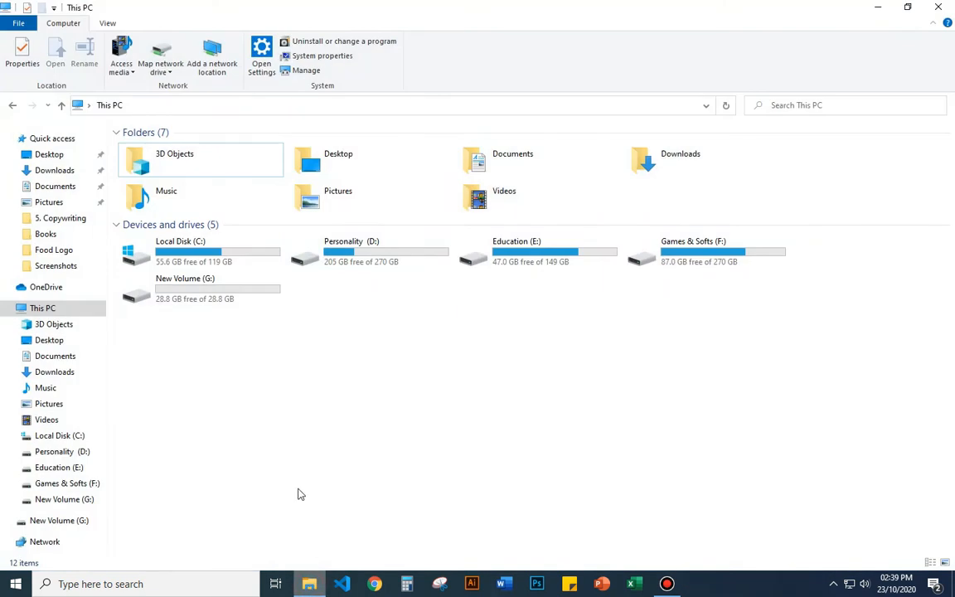
pyautogui.rightClick(245, 369)
pyautogui.click(289, 419)
pyautogui.click(180, 304)
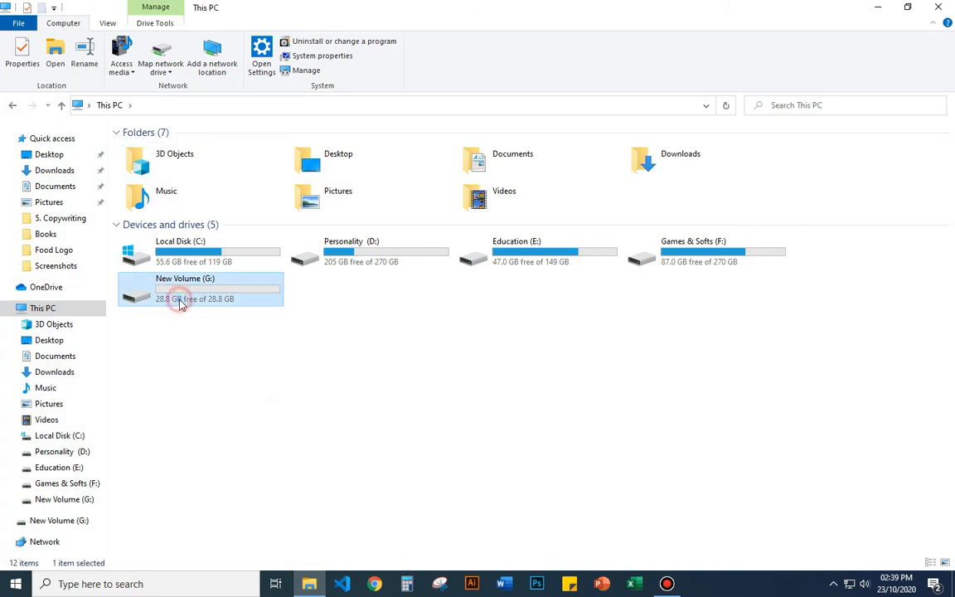
pyautogui.rightClick(184, 300)
pyautogui.click(240, 563)
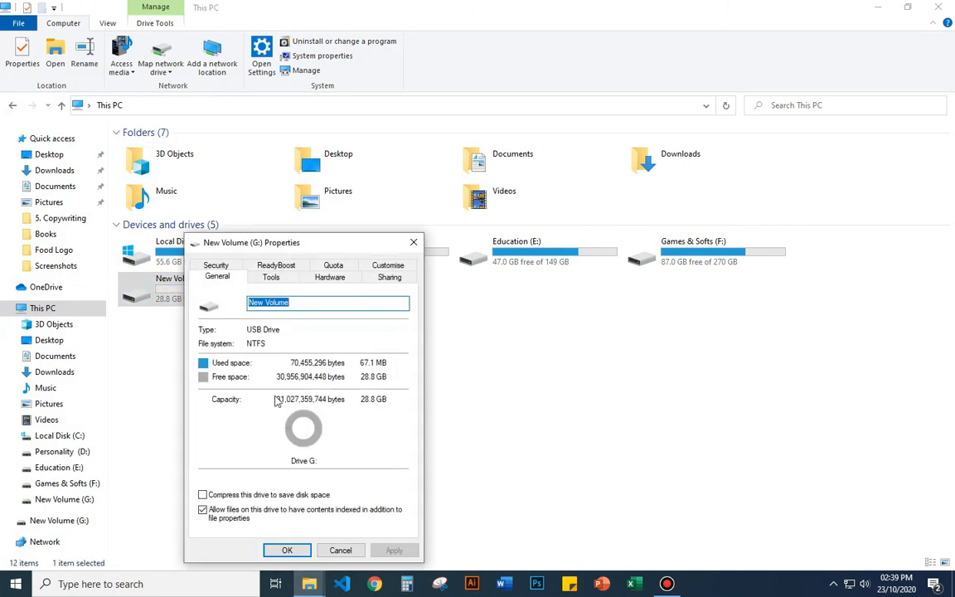
pyautogui.click(415, 244)
# Step: Refresh This PC twice, close its window and bring up the desktop's context options
pyautogui.rightClick(448, 366)
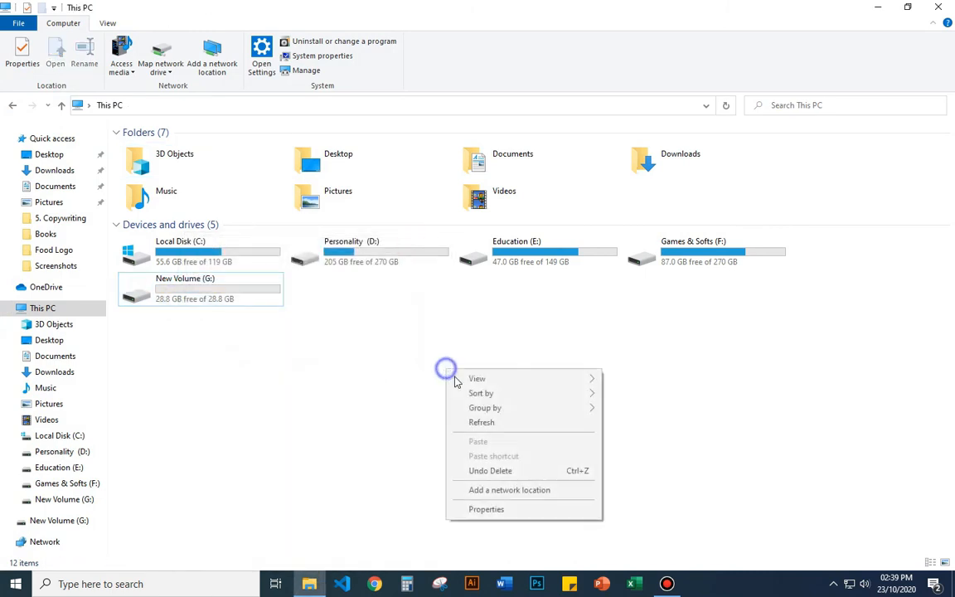
pyautogui.click(554, 419)
pyautogui.rightClick(292, 341)
pyautogui.click(404, 394)
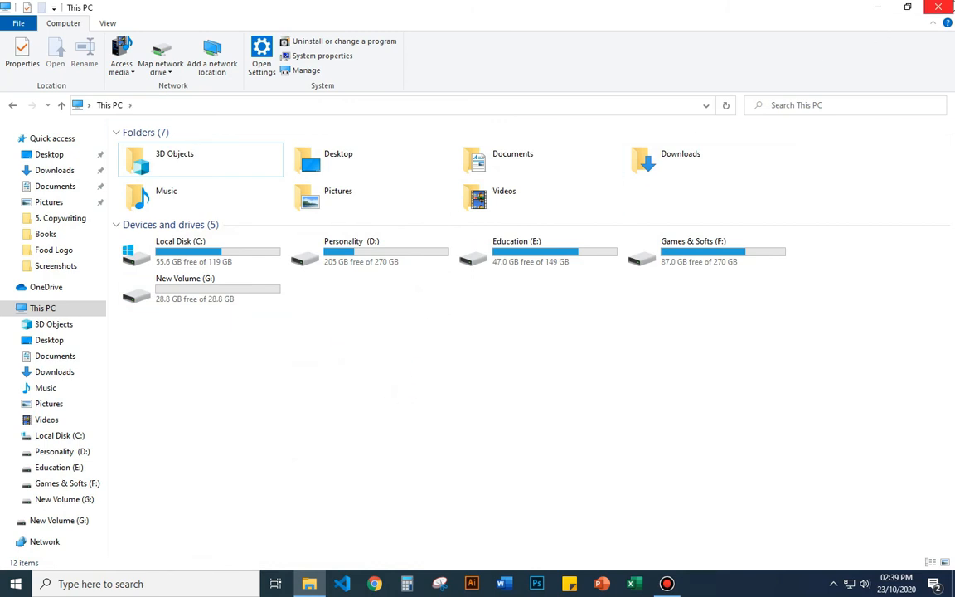
pyautogui.click(946, 7)
pyautogui.rightClick(494, 144)
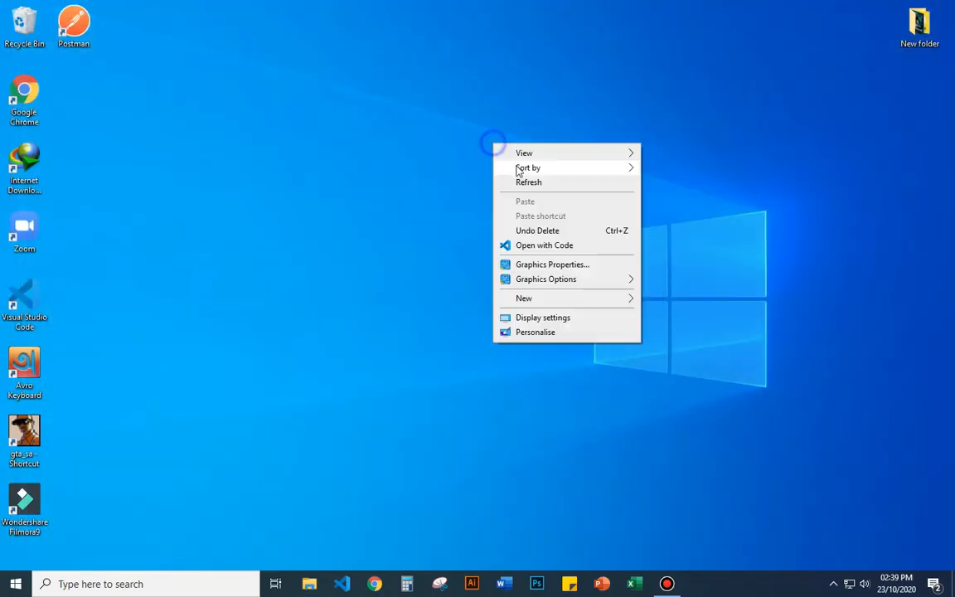